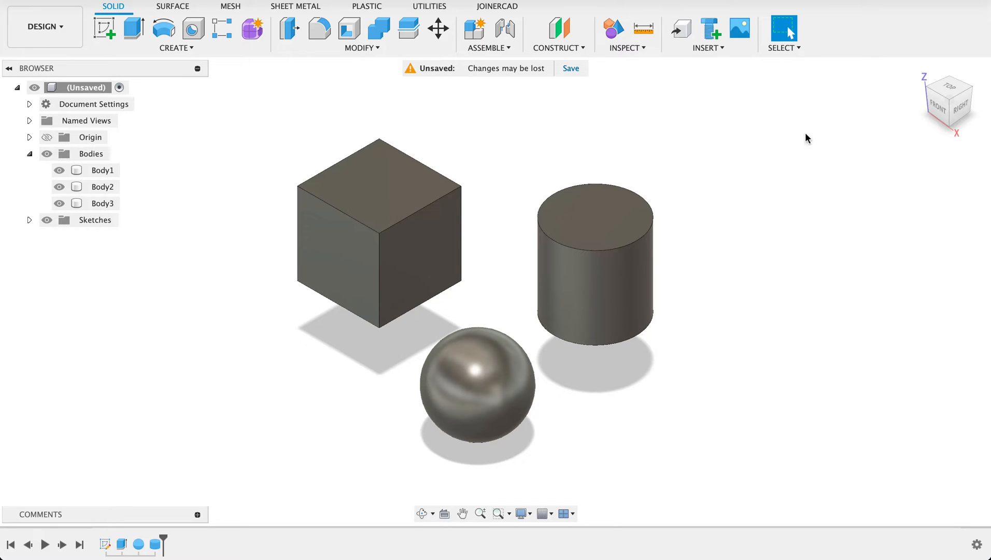
Open the Physical Material tool and examine the categories and metals in the Fusion 360 Material Library
{"action": "left_click", "coordinate": [362, 47]}
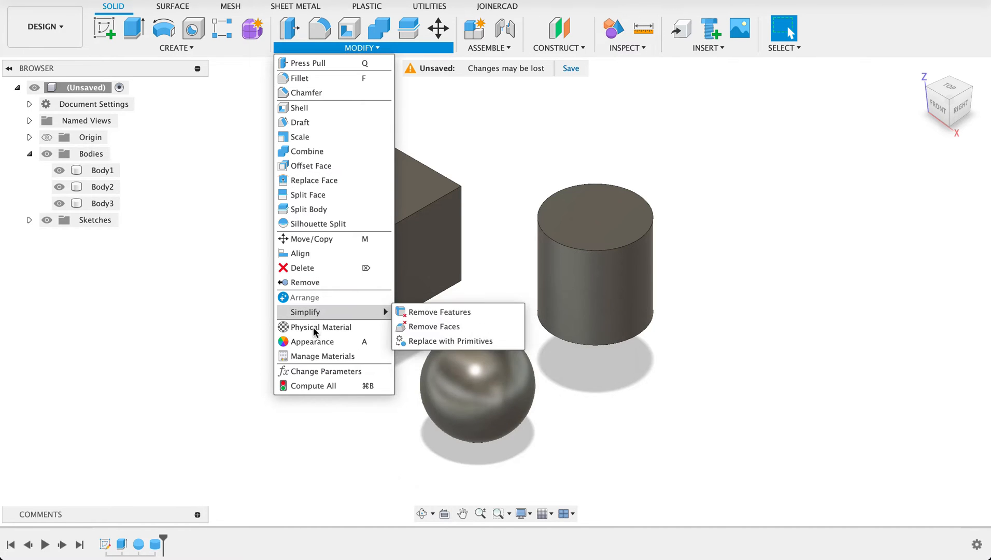
{"action": "left_click", "coordinate": [310, 331]}
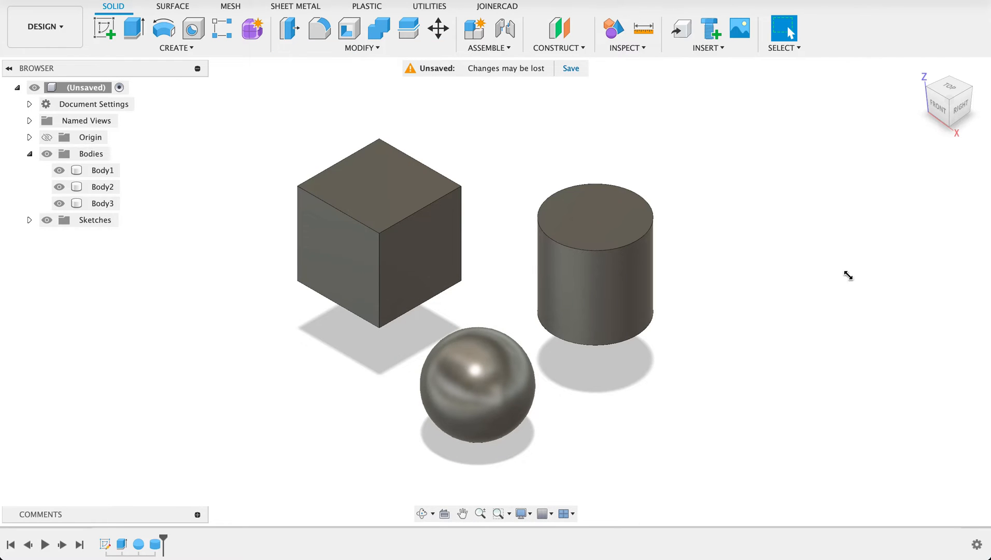
{"action": "scroll", "coordinate": [828, 357], "scroll_direction": "down", "scroll_amount": 10}
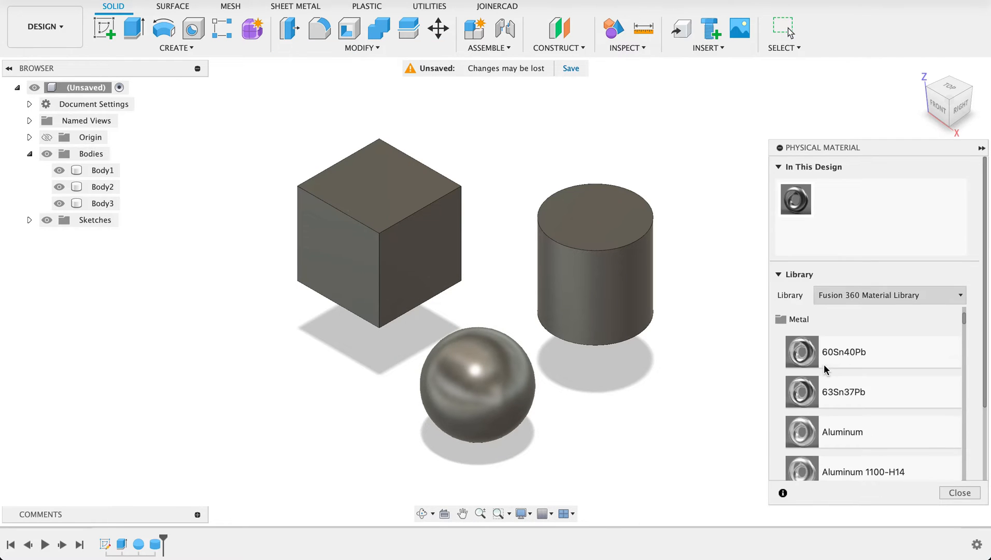
{"action": "scroll", "coordinate": [825, 369], "scroll_direction": "up", "scroll_amount": 10}
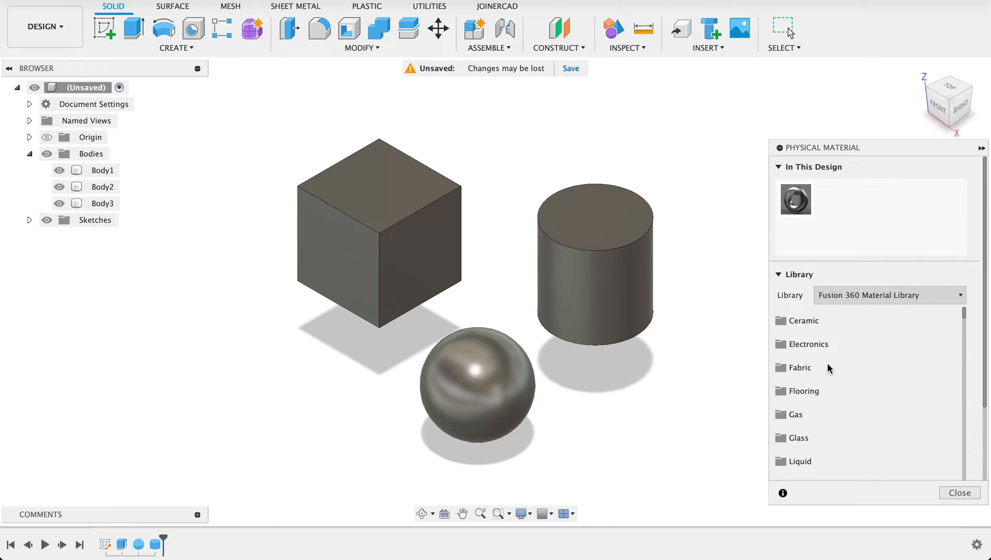
{"action": "scroll", "coordinate": [828, 363], "scroll_direction": "down", "scroll_amount": 3}
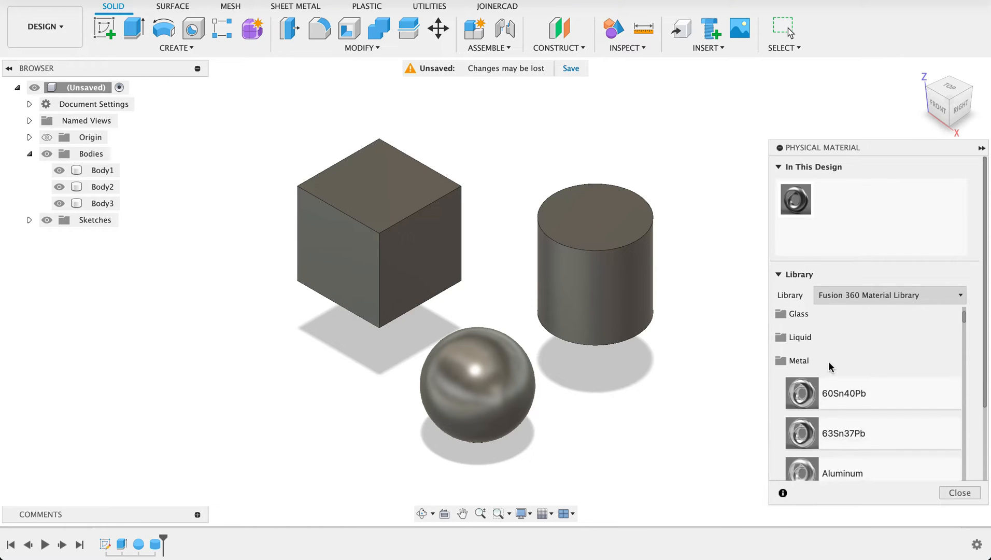
{"action": "scroll", "coordinate": [833, 362], "scroll_direction": "down", "scroll_amount": 2}
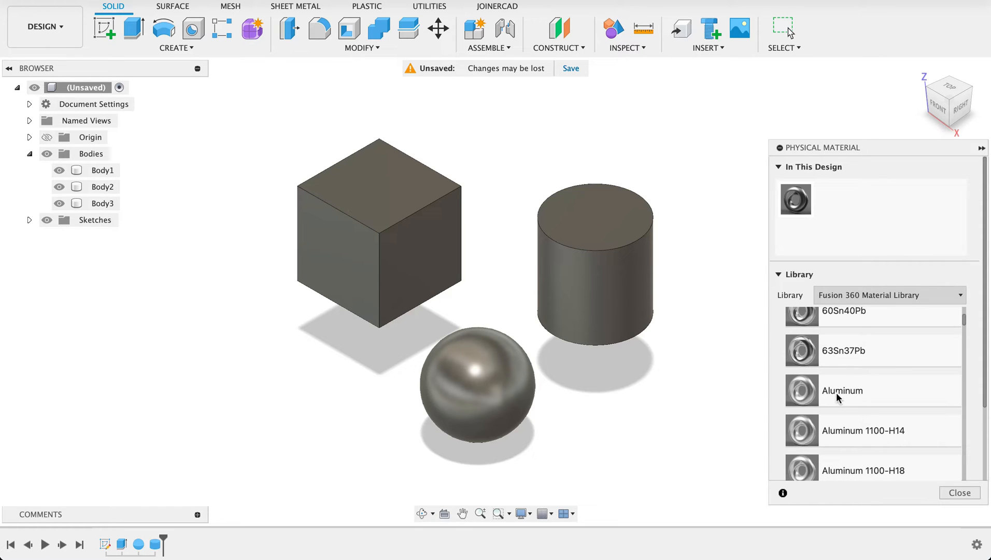
{"action": "scroll", "coordinate": [837, 392], "scroll_direction": "down", "scroll_amount": 7}
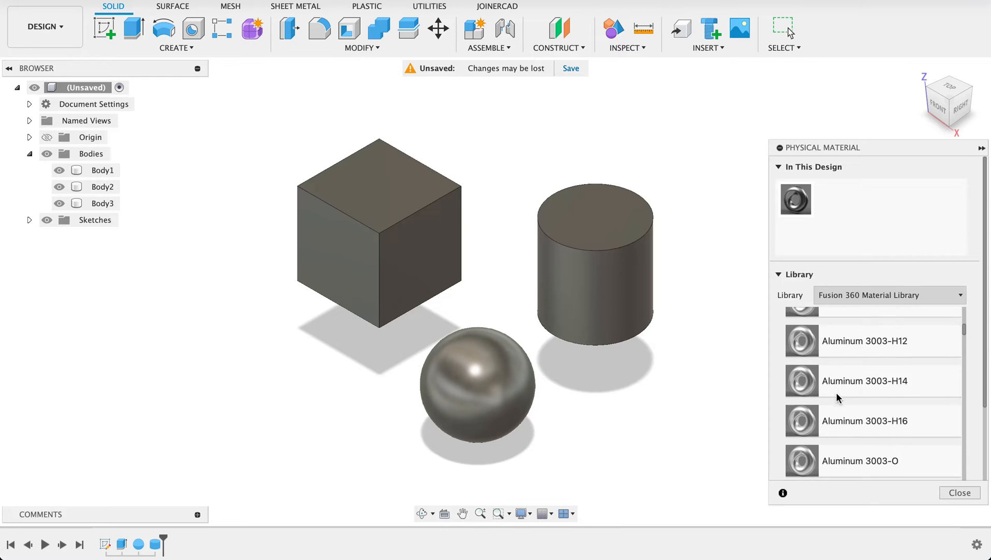
{"action": "scroll", "coordinate": [837, 393], "scroll_direction": "down", "scroll_amount": 8}
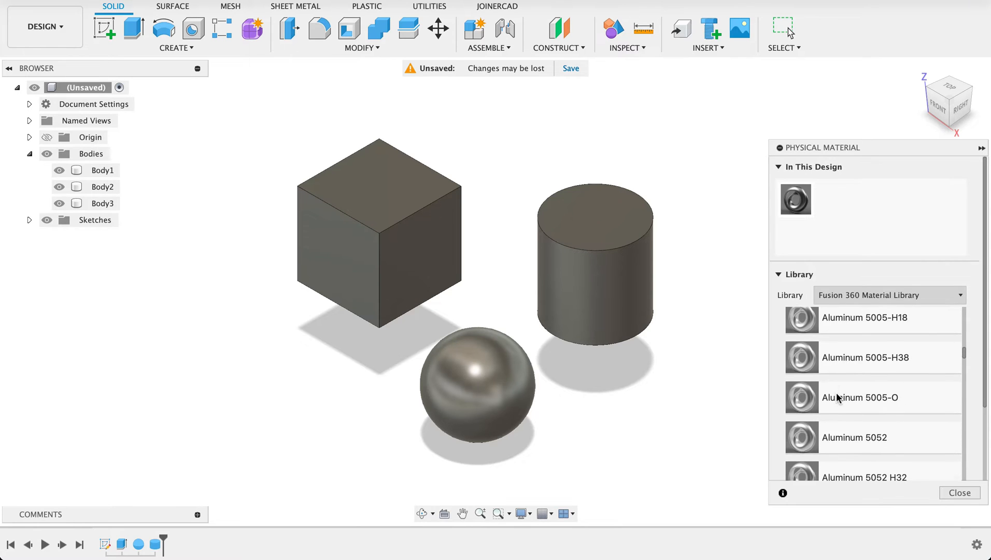
{"action": "scroll", "coordinate": [836, 397], "scroll_direction": "down", "scroll_amount": 10}
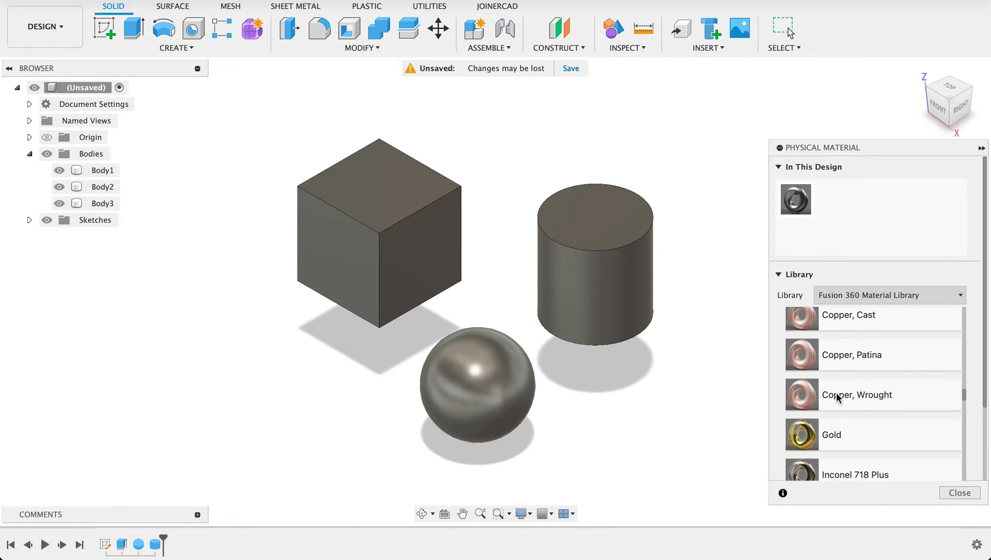
{"action": "scroll", "coordinate": [836, 394], "scroll_direction": "down", "scroll_amount": 12}
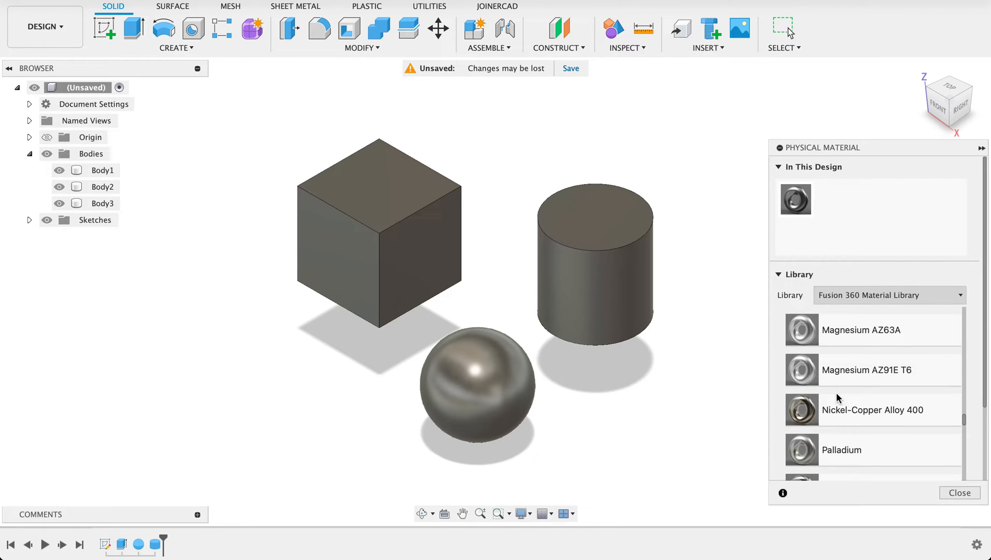
{"action": "scroll", "coordinate": [837, 395], "scroll_direction": "down", "scroll_amount": 4}
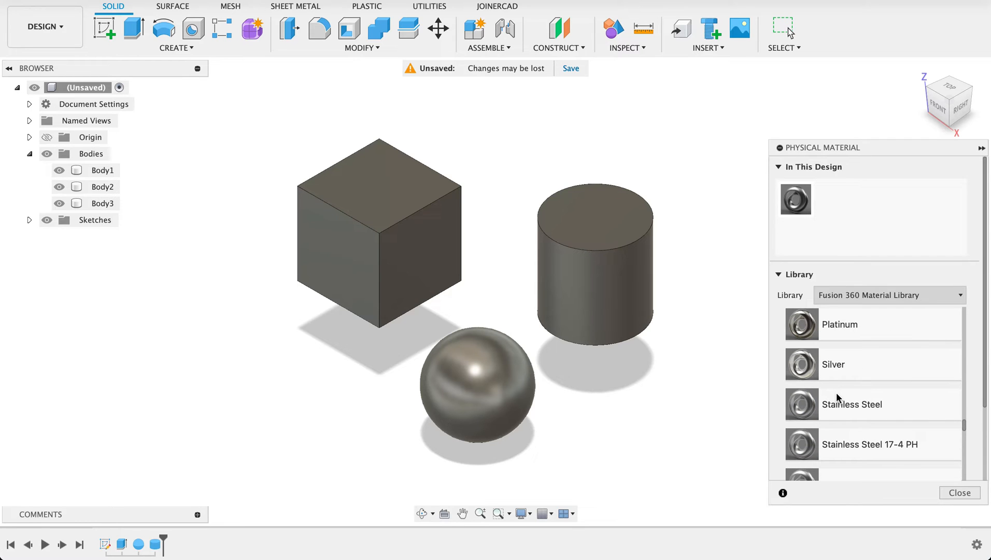
Assign the Aluminum physical material from the Metal category to the cylinder
{"action": "scroll", "coordinate": [837, 393], "scroll_direction": "up", "scroll_amount": 14}
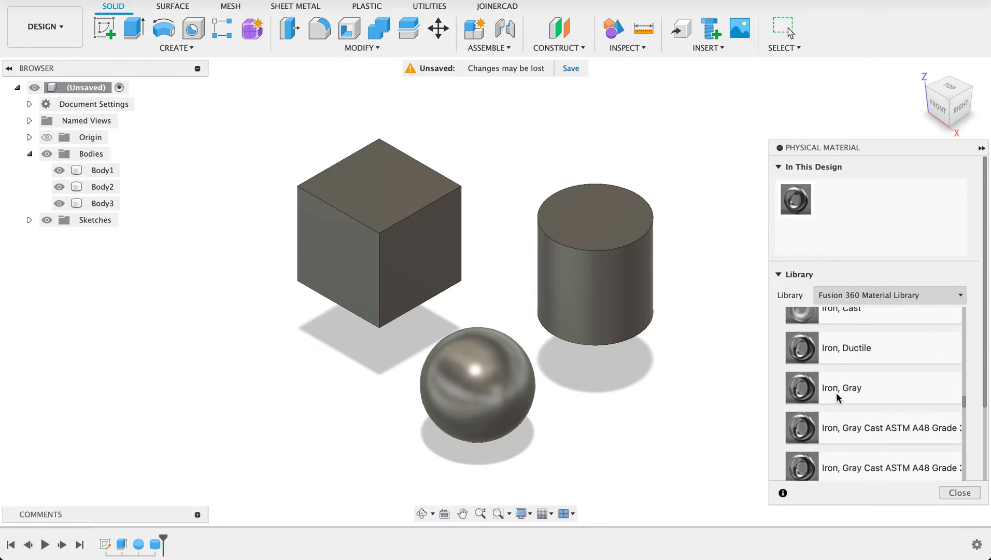
{"action": "scroll", "coordinate": [836, 397], "scroll_direction": "up", "scroll_amount": 10}
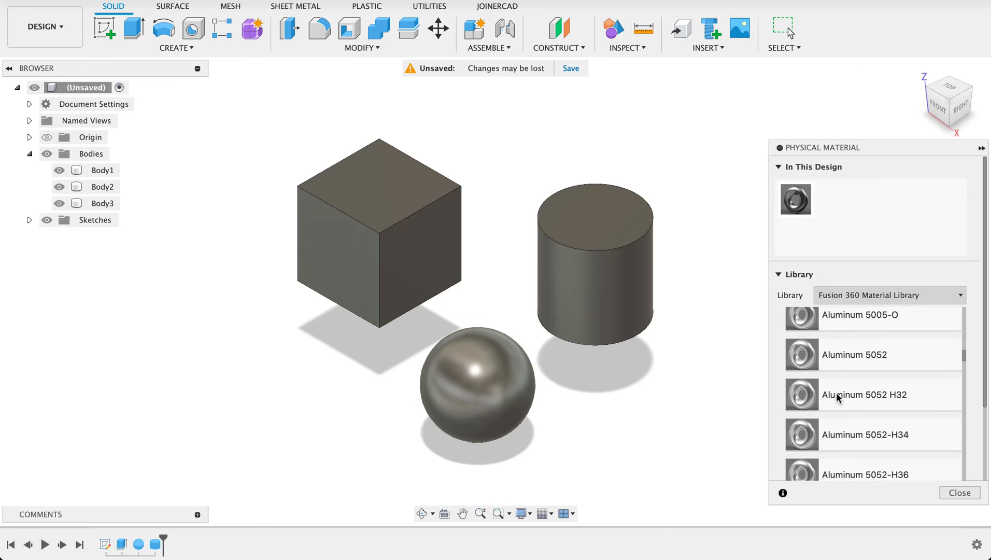
{"action": "scroll", "coordinate": [837, 398], "scroll_direction": "up", "scroll_amount": 10}
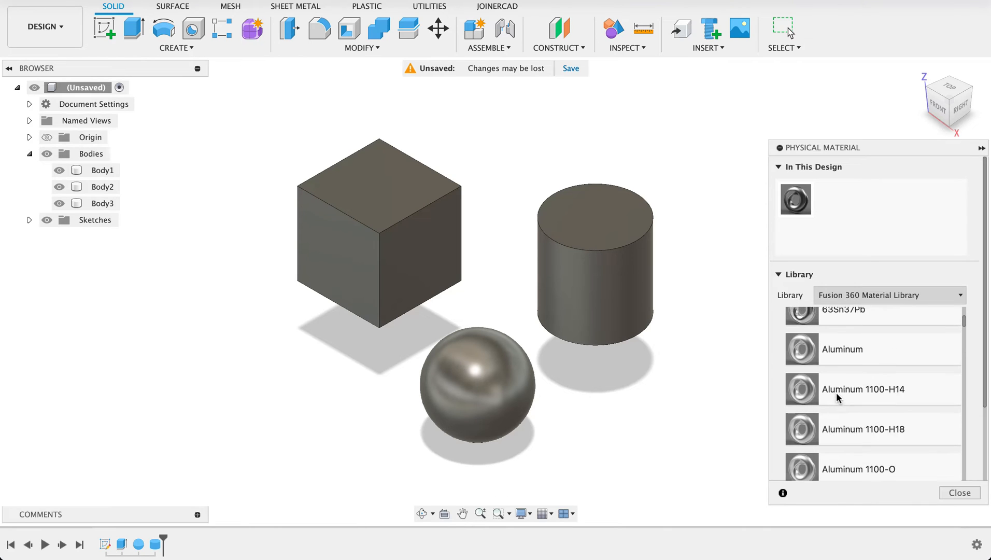
{"action": "scroll", "coordinate": [836, 393], "scroll_direction": "down", "scroll_amount": 3}
{"action": "left_click_drag", "start_coordinate": [841, 348], "coordinate": [587, 268]}
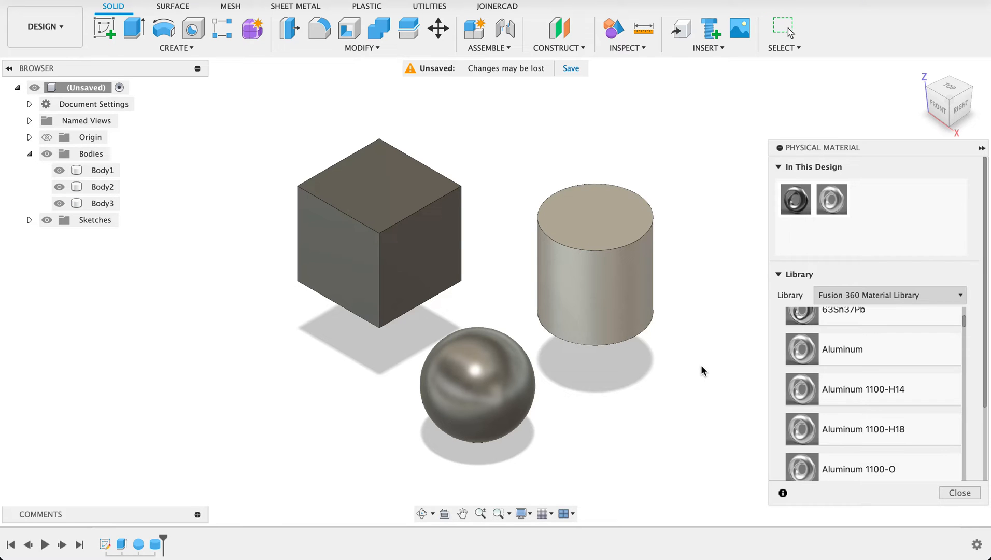
Assign the Brass physical material from the Metal category to the cube
{"action": "scroll", "coordinate": [856, 404], "scroll_direction": "down", "scroll_amount": 10}
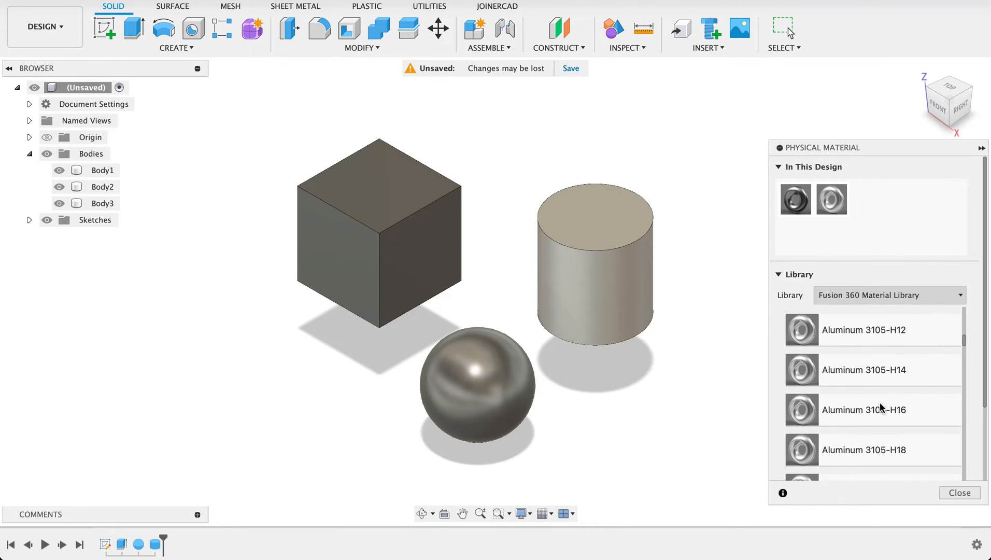
{"action": "scroll", "coordinate": [880, 406], "scroll_direction": "down", "scroll_amount": 15}
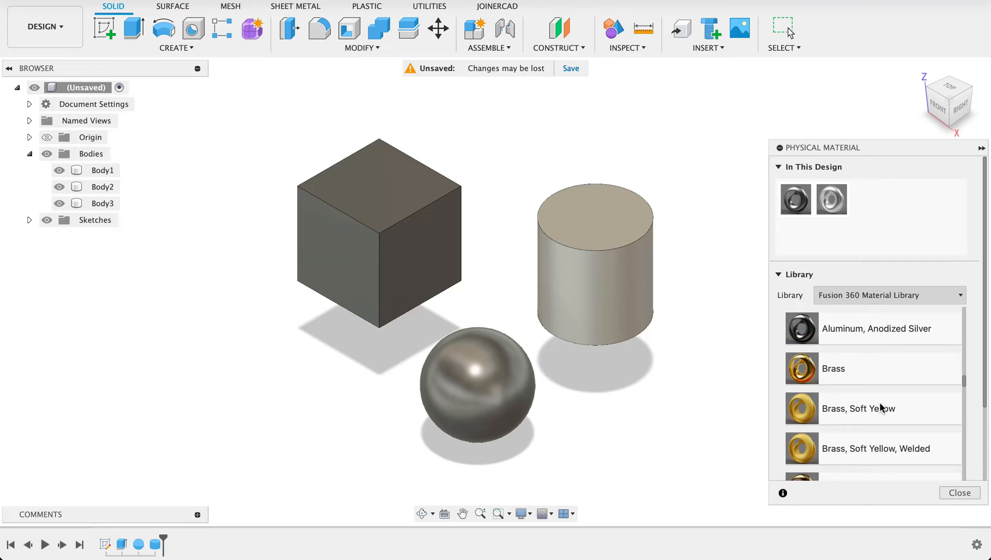
{"action": "scroll", "coordinate": [880, 408], "scroll_direction": "down", "scroll_amount": 2}
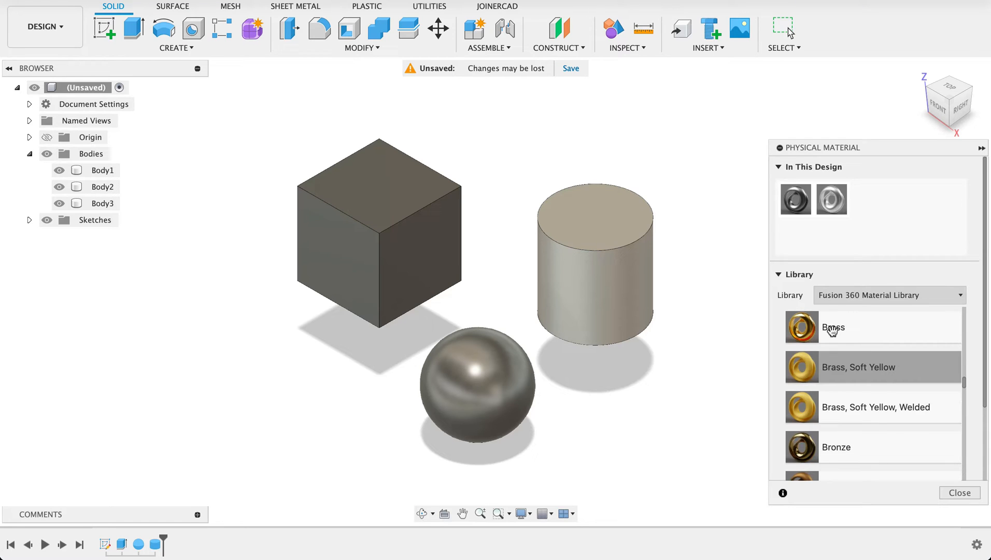
{"action": "left_click_drag", "start_coordinate": [832, 330], "coordinate": [414, 228]}
Assign the Gold physical material to the sphere and finish the material assignment
{"action": "scroll", "coordinate": [845, 408], "scroll_direction": "down", "scroll_amount": 5}
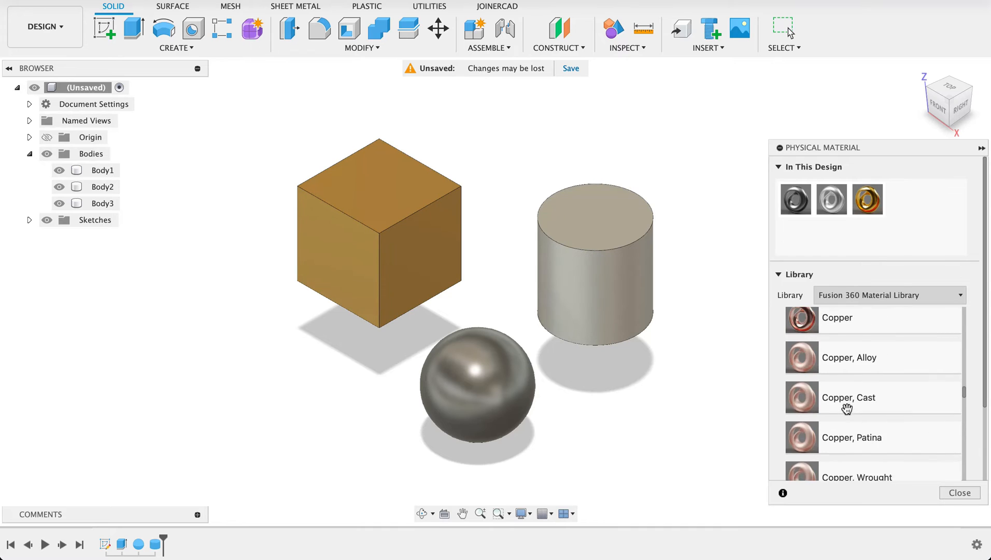
{"action": "scroll", "coordinate": [846, 408], "scroll_direction": "down", "scroll_amount": 4}
{"action": "scroll", "coordinate": [846, 408], "scroll_direction": "up", "scroll_amount": 1}
{"action": "left_click_drag", "start_coordinate": [847, 407], "coordinate": [494, 391]}
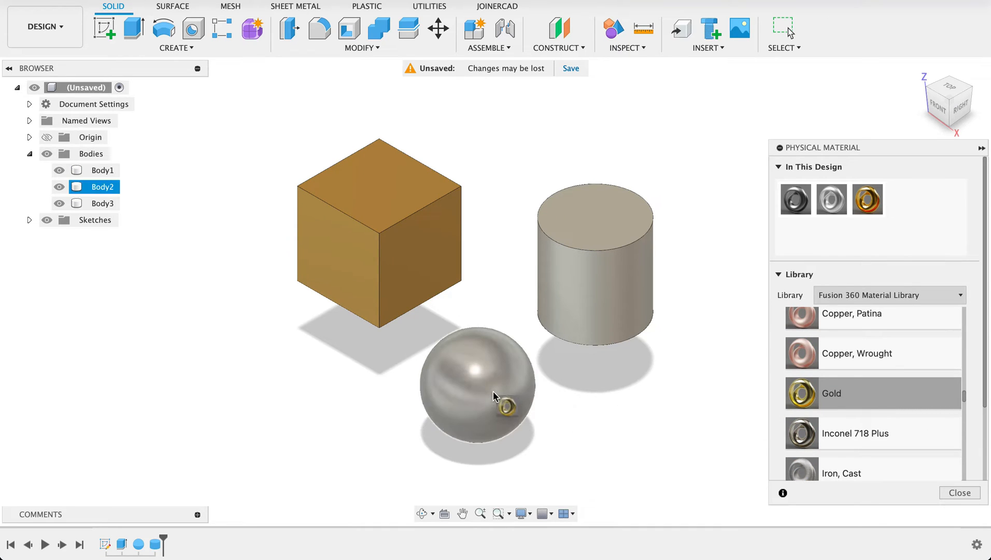
{"action": "left_click", "coordinate": [960, 493]}
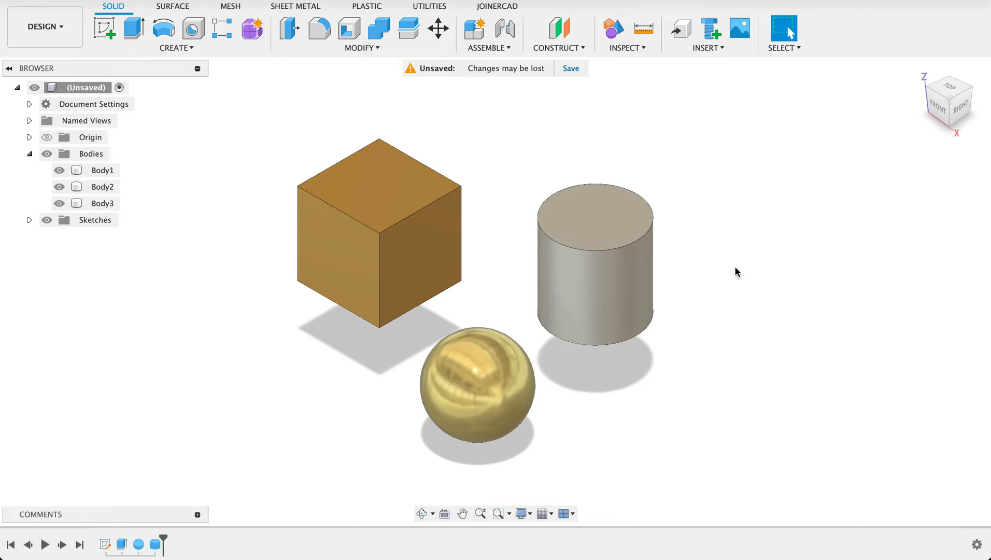
Identify the cube's body by toggling its visibility, and examine its properties, including physical material and mass
{"action": "left_click", "coordinate": [60, 171]}
{"action": "left_click", "coordinate": [61, 171]}
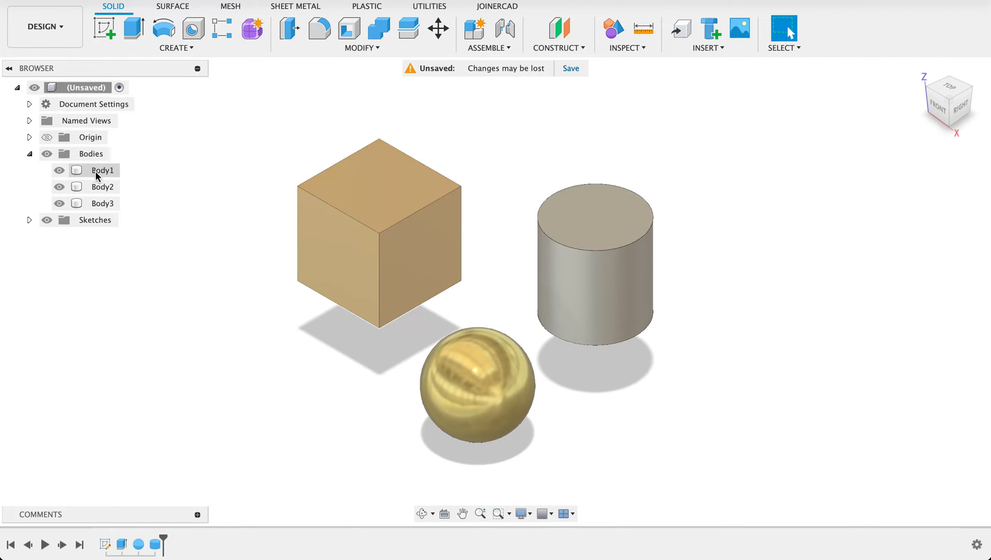
{"action": "right_click", "coordinate": [96, 175]}
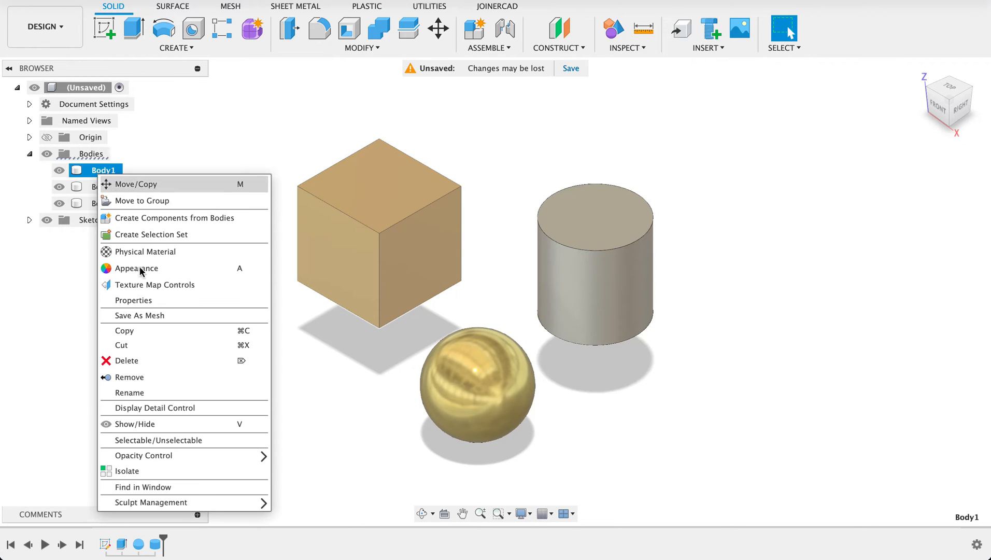
{"action": "left_click", "coordinate": [145, 301]}
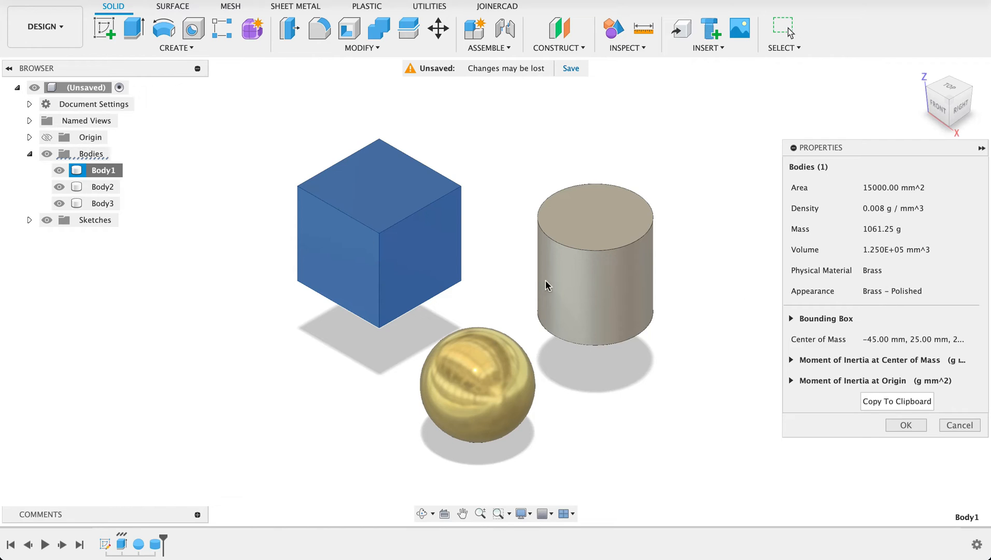
{"action": "left_click", "coordinate": [906, 426]}
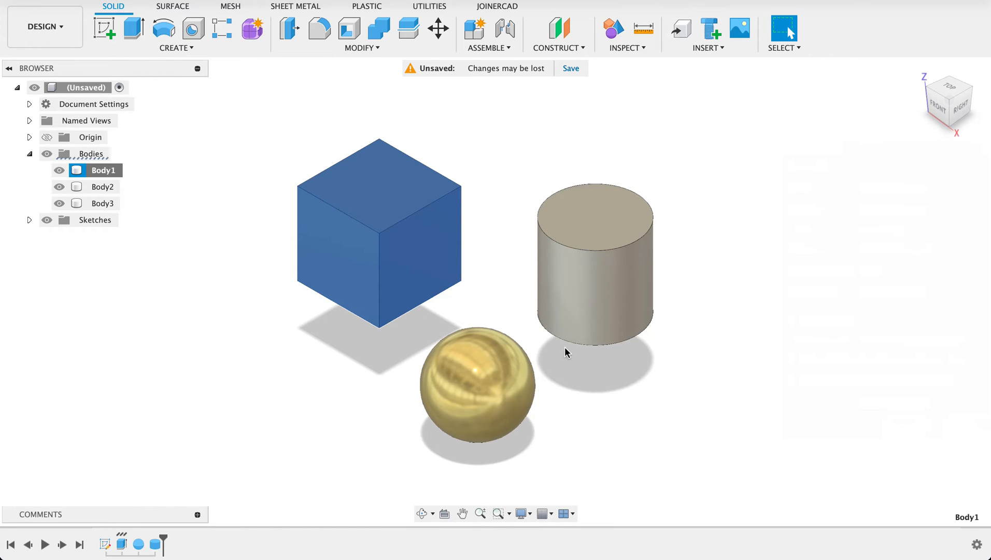
Examine the properties of the sphere, Body2, including its density, mass and physical material
{"action": "right_click", "coordinate": [84, 189]}
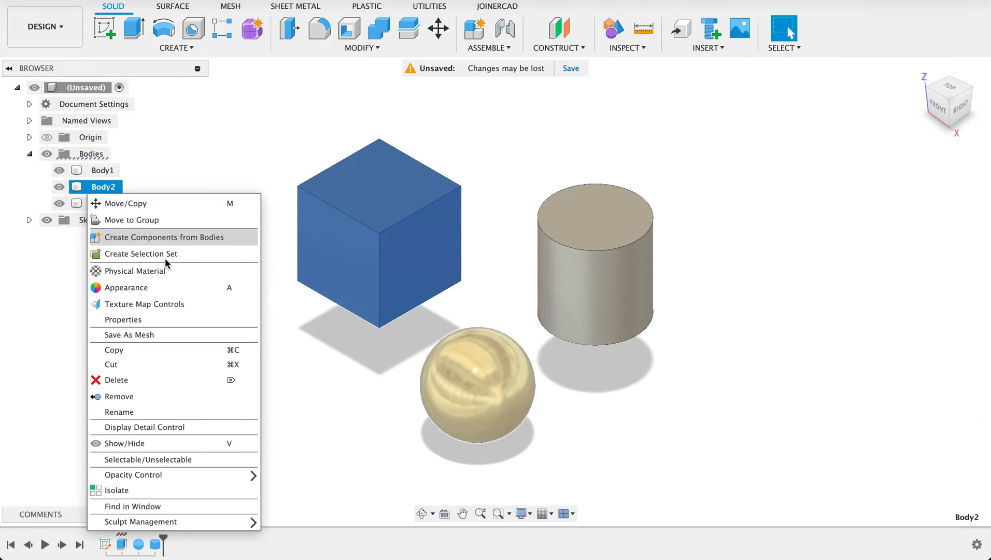
{"action": "left_click", "coordinate": [155, 316]}
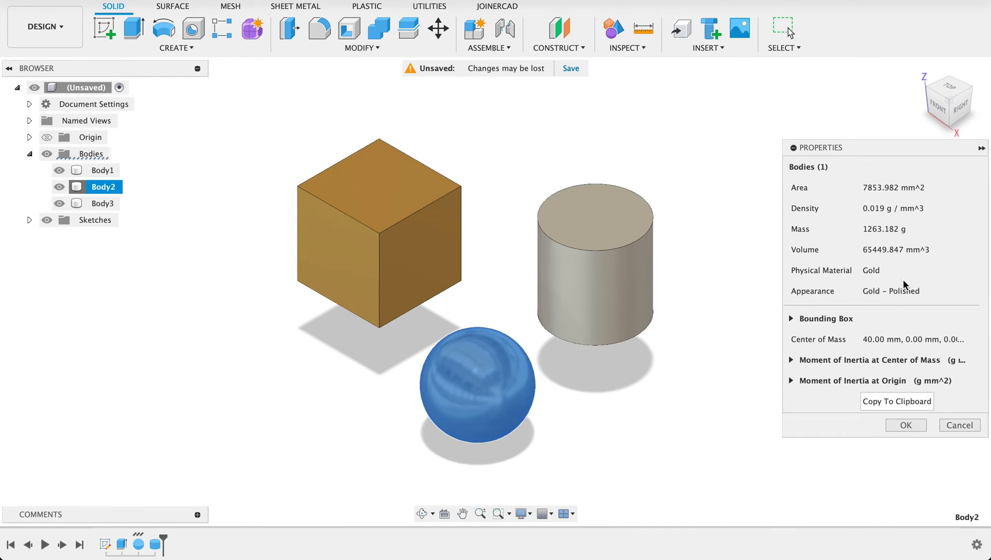
{"action": "left_click", "coordinate": [952, 426]}
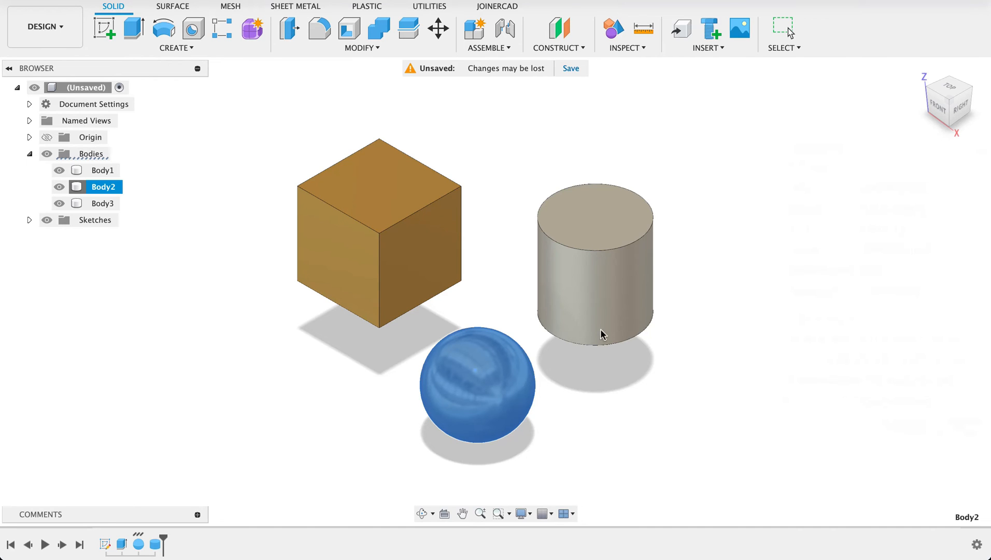
Examine the properties of the cylinder, Body3, including its density, mass and physical material
{"action": "right_click", "coordinate": [85, 204]}
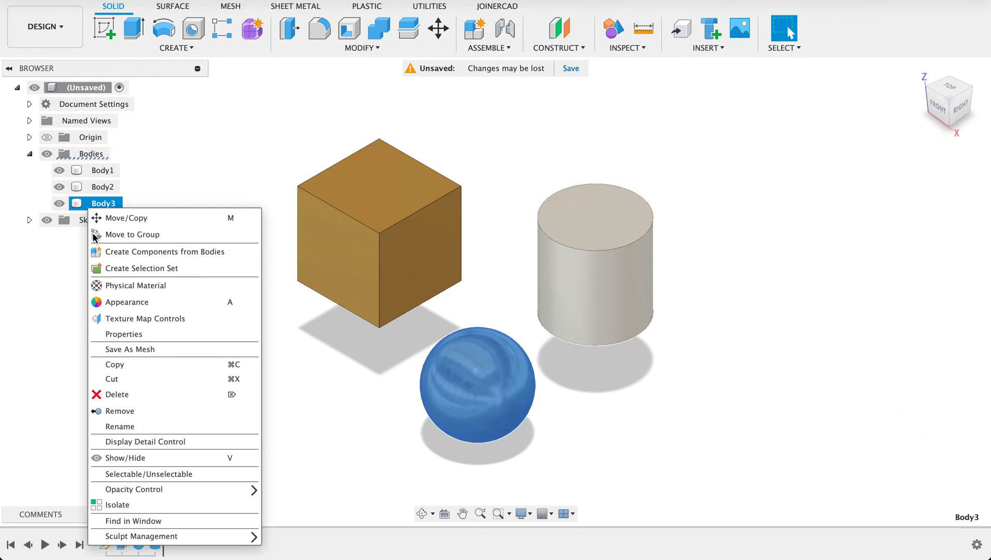
{"action": "left_click", "coordinate": [132, 334]}
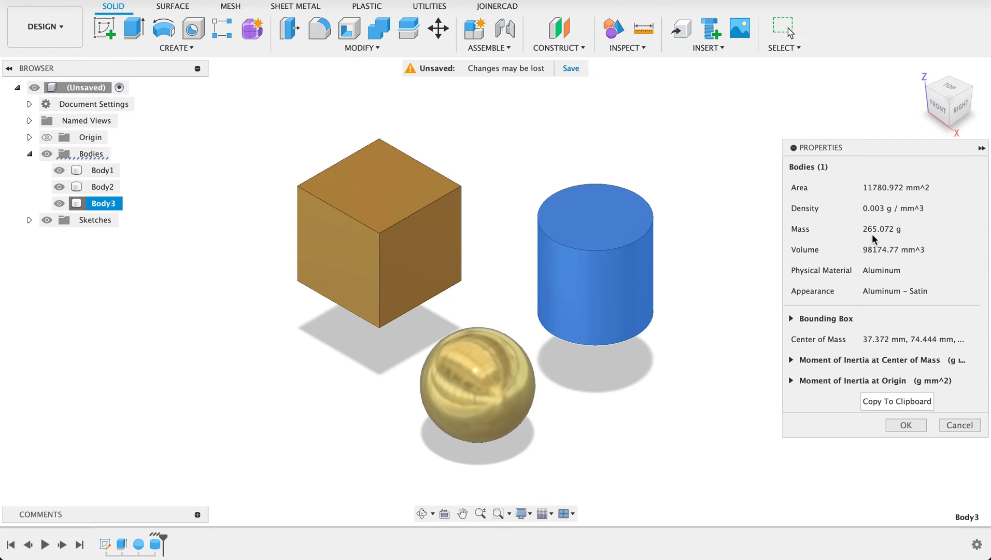
{"action": "left_click", "coordinate": [950, 425]}
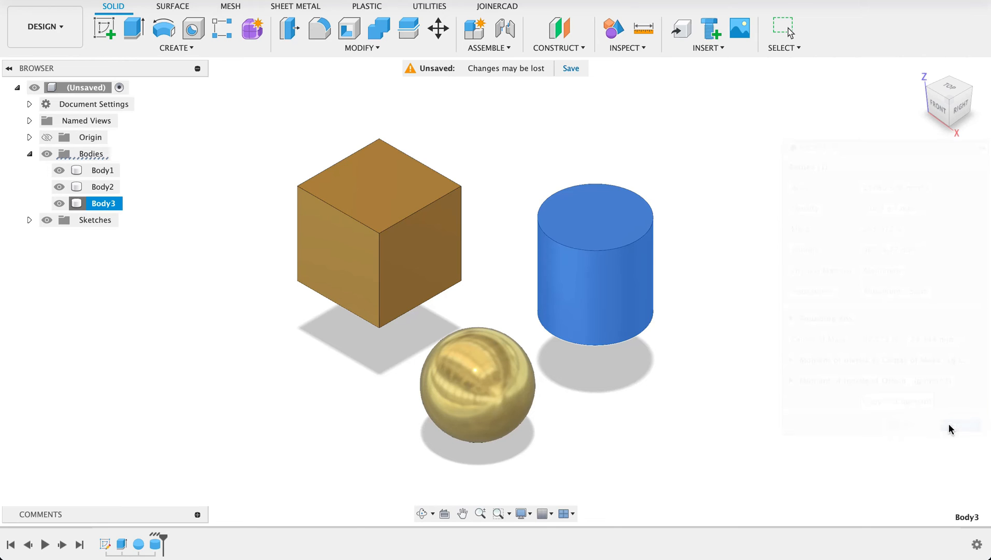
Sketch a 22 mm diameter circle near the centre of the cylinder's top face and finish the sketch
{"action": "left_click", "coordinate": [98, 32]}
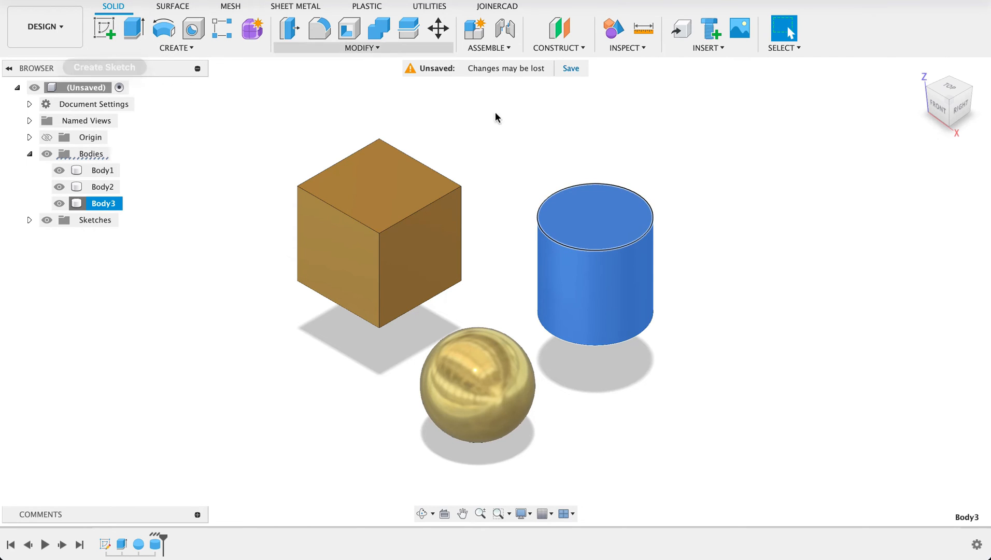
{"action": "left_click", "coordinate": [603, 224]}
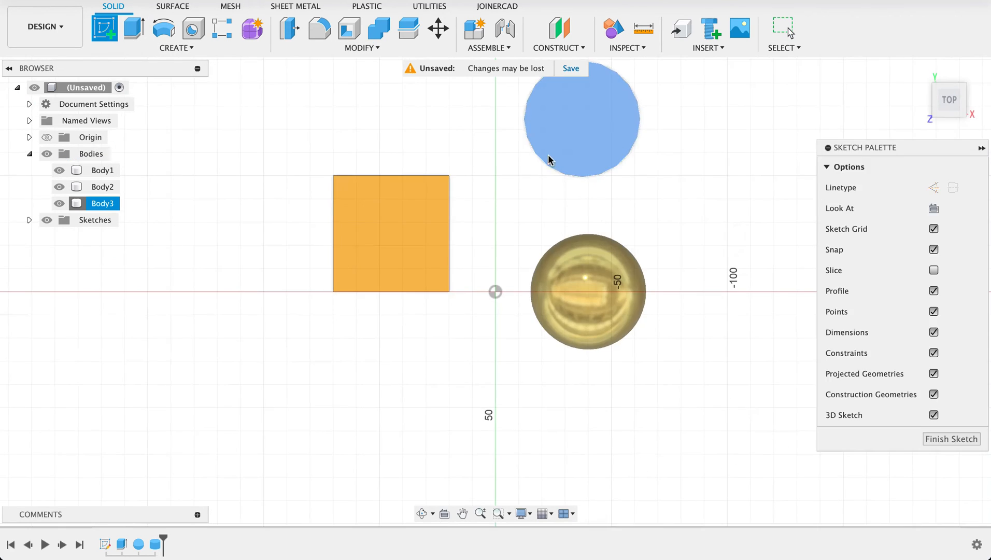
{"action": "left_click", "coordinate": [162, 31]}
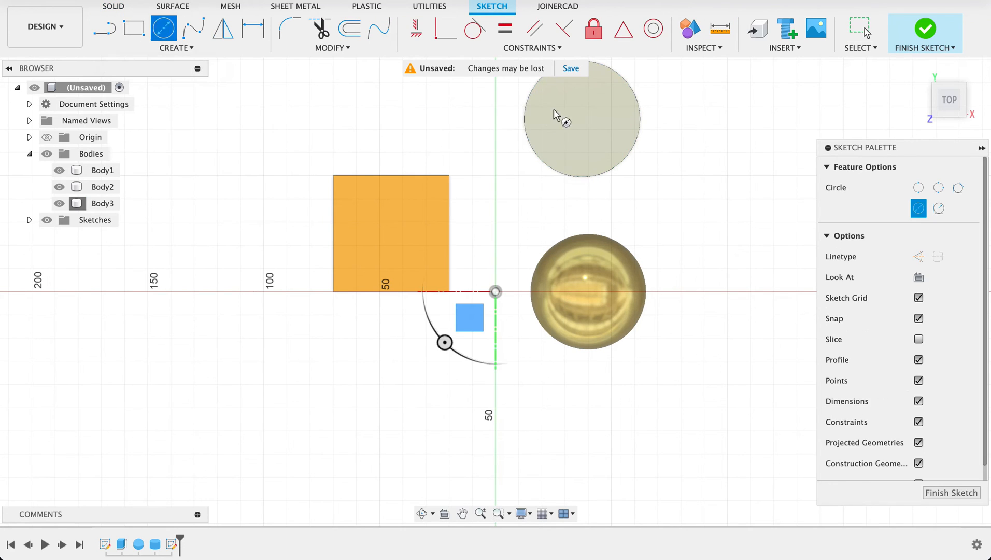
{"action": "left_click", "coordinate": [578, 115]}
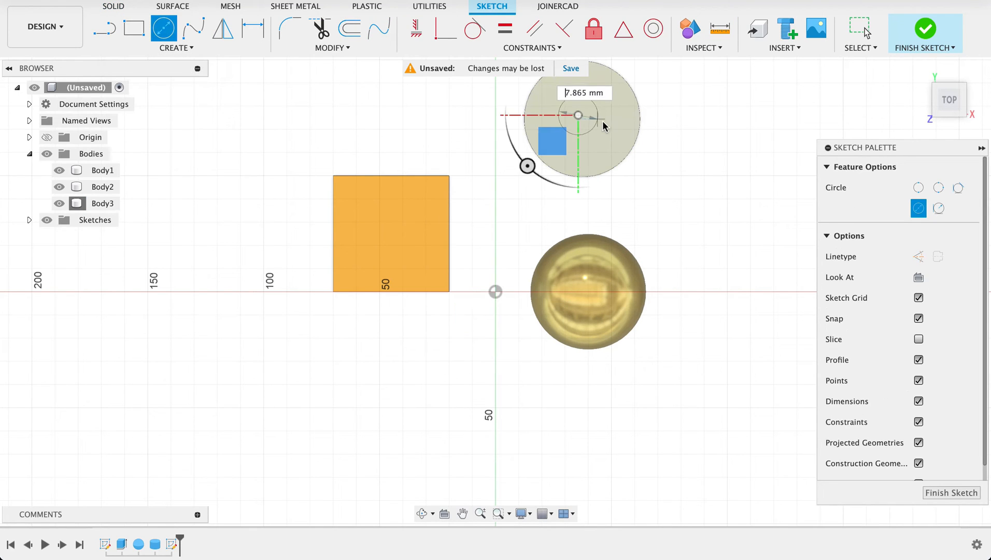
{"action": "type", "text": "22"}
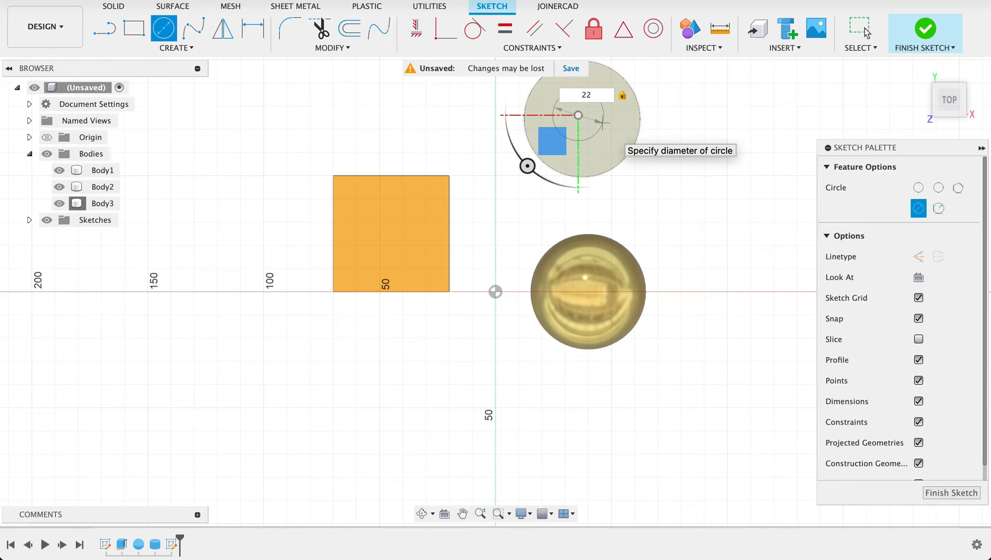
{"action": "key", "text": "Return"}
{"action": "left_click", "coordinate": [864, 30]}
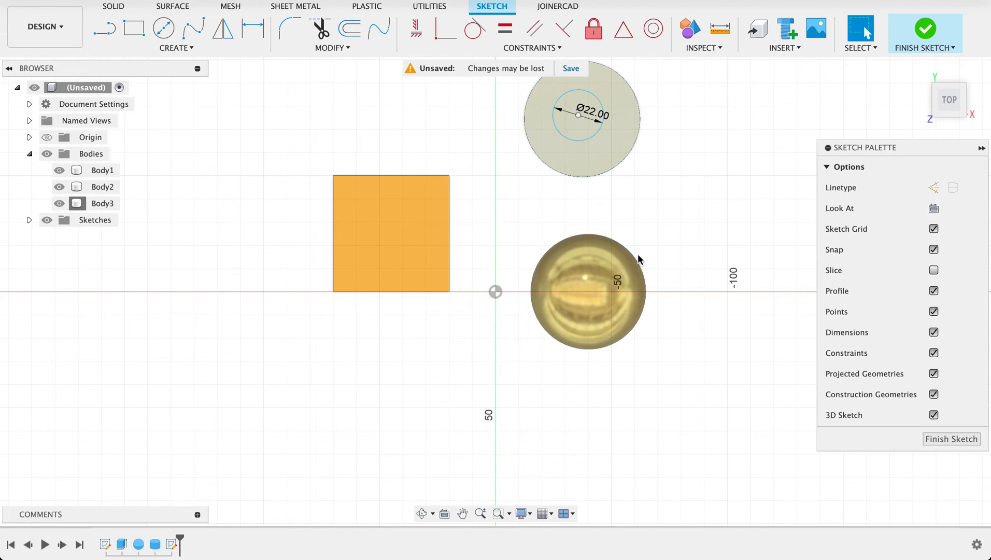
{"action": "left_click", "coordinate": [943, 438]}
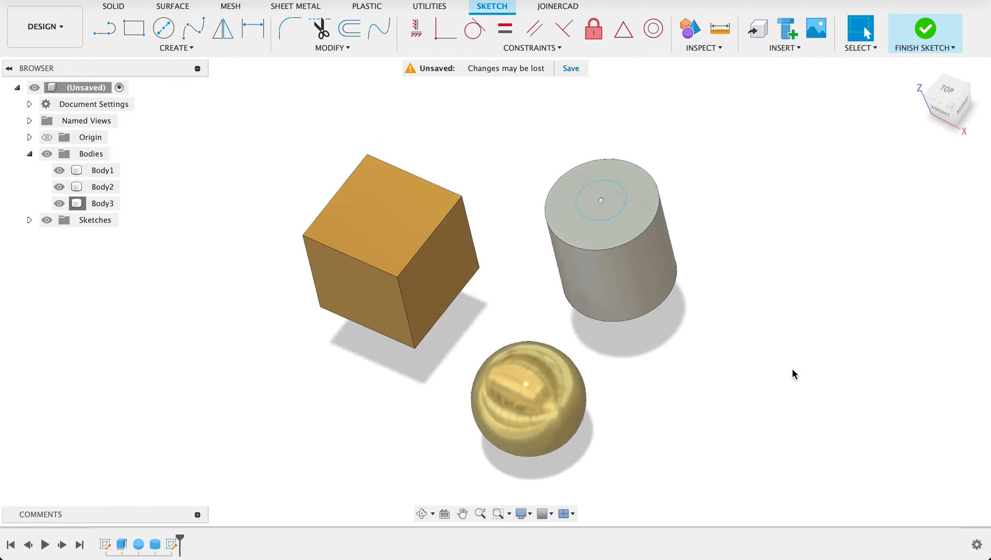
Extrude the circle about 102.7 mm downward as a cut, making a hole through the whole cylinder
{"action": "left_click", "coordinate": [135, 30]}
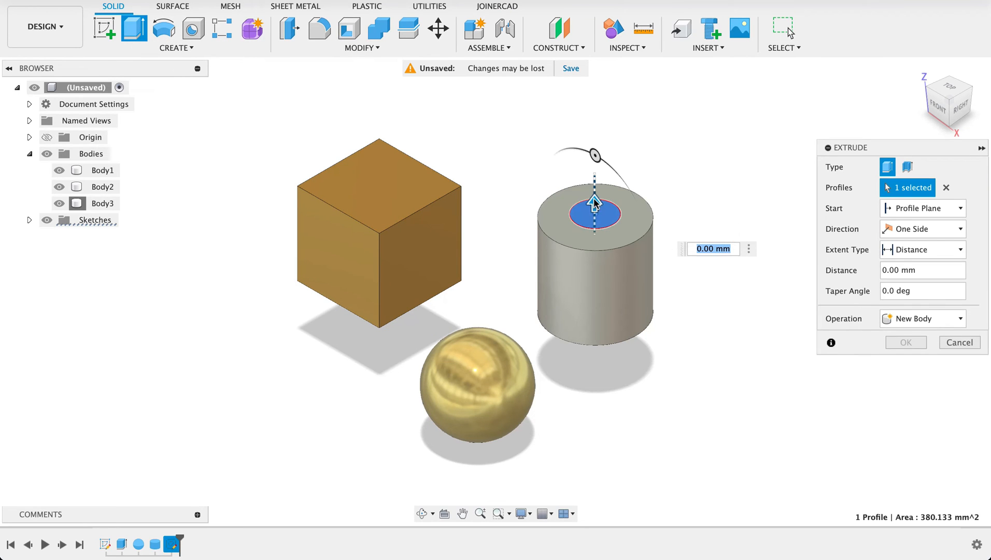
{"action": "left_click_drag", "start_coordinate": [594, 200], "coordinate": [747, 380]}
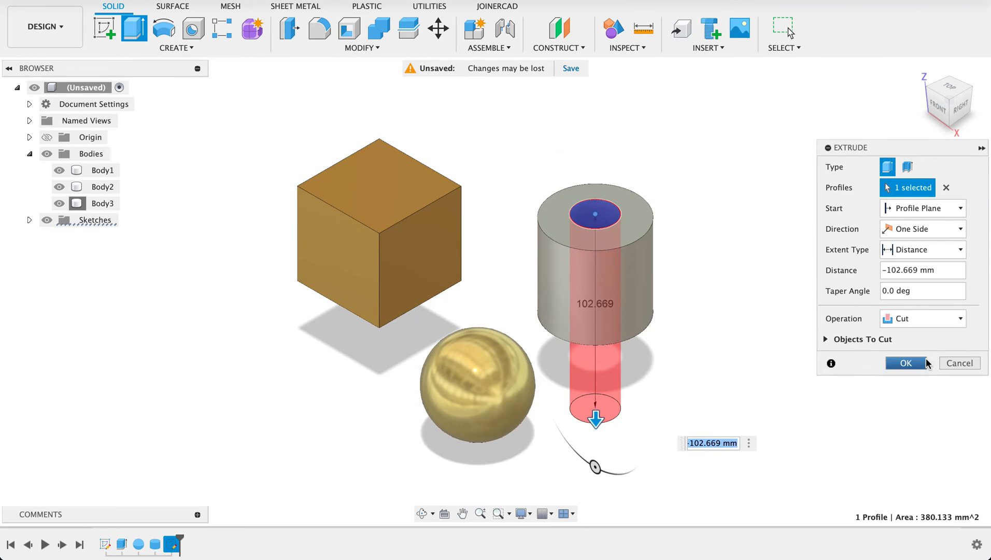
{"action": "left_click", "coordinate": [911, 361]}
Examine the properties of the cut cylinder, Body3, including its mass, volume and physical material
{"action": "mouse_move", "coordinate": [802, 263]}
{"action": "middle_mouse_down", "text": "shift"}
{"action": "mouse_move", "coordinate": [814, 298]}
{"action": "mouse_move", "coordinate": [790, 332]}
{"action": "mouse_move", "coordinate": [789, 267]}
{"action": "middle_mouse_up", "text": "shift"}
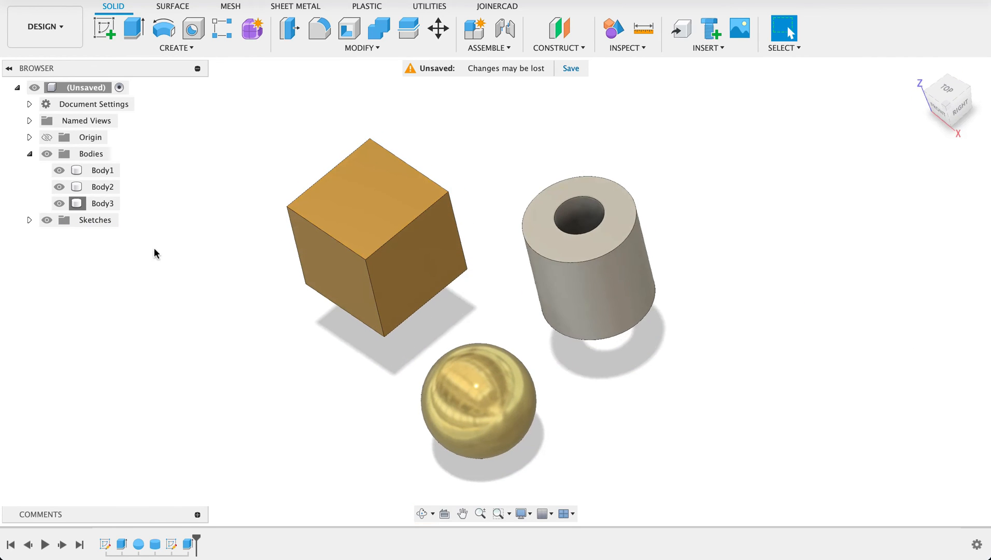
{"action": "right_click", "coordinate": [86, 204]}
{"action": "left_click", "coordinate": [141, 335]}
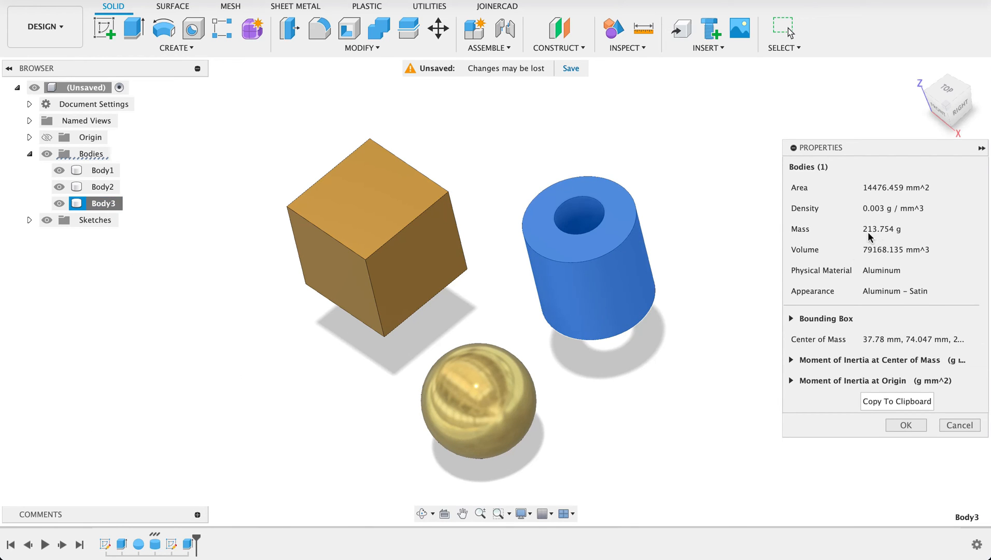
{"action": "left_click", "coordinate": [957, 425]}
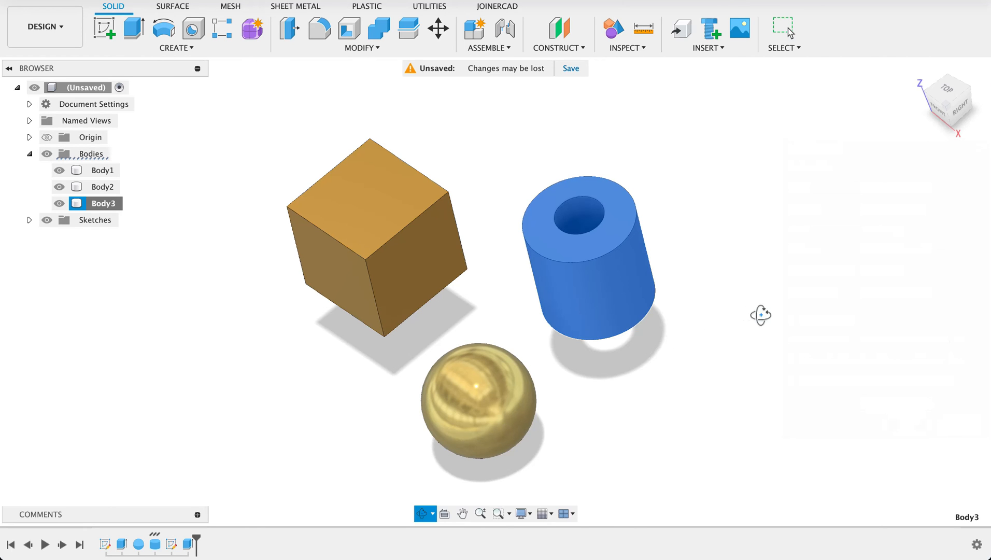
{"action": "left_click_drag", "start_coordinate": [760, 314], "coordinate": [714, 306]}
{"action": "key", "text": "Escape"}
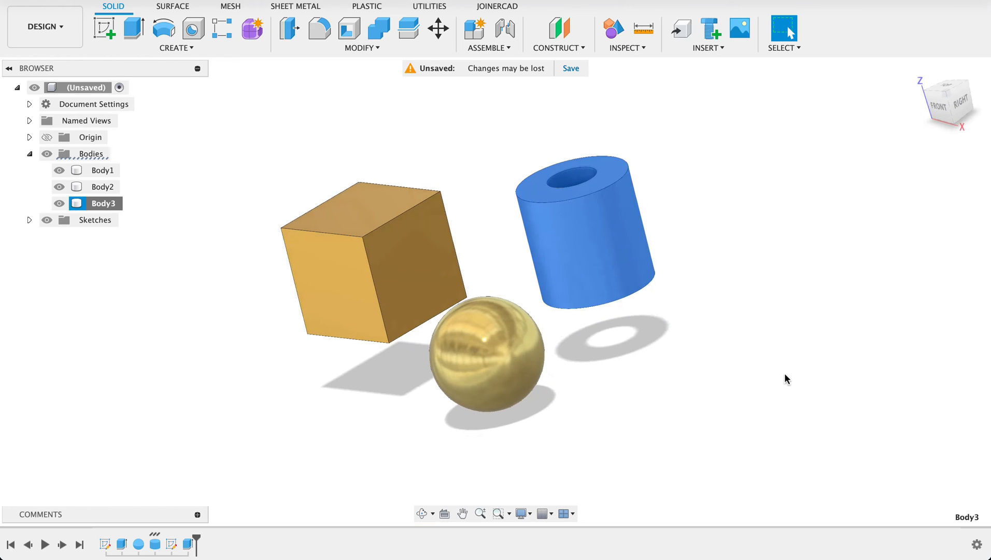
{"action": "left_click", "coordinate": [778, 284]}
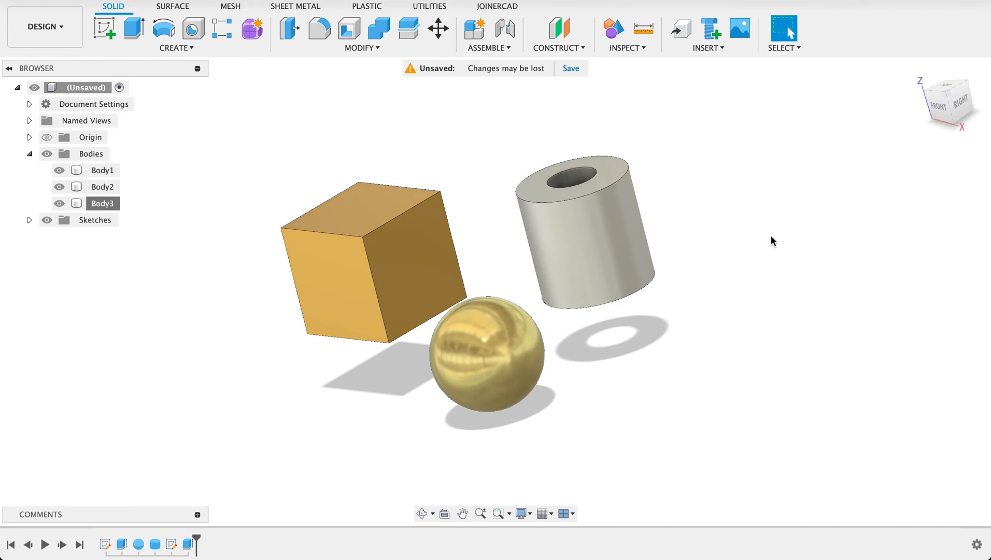
Add a Center of Mass mark to the hollow cylinder, Body3, and inspect where it sits
{"action": "middle_click_drag", "start_coordinate": [780, 262], "coordinate": [761, 237], "text": "shift"}
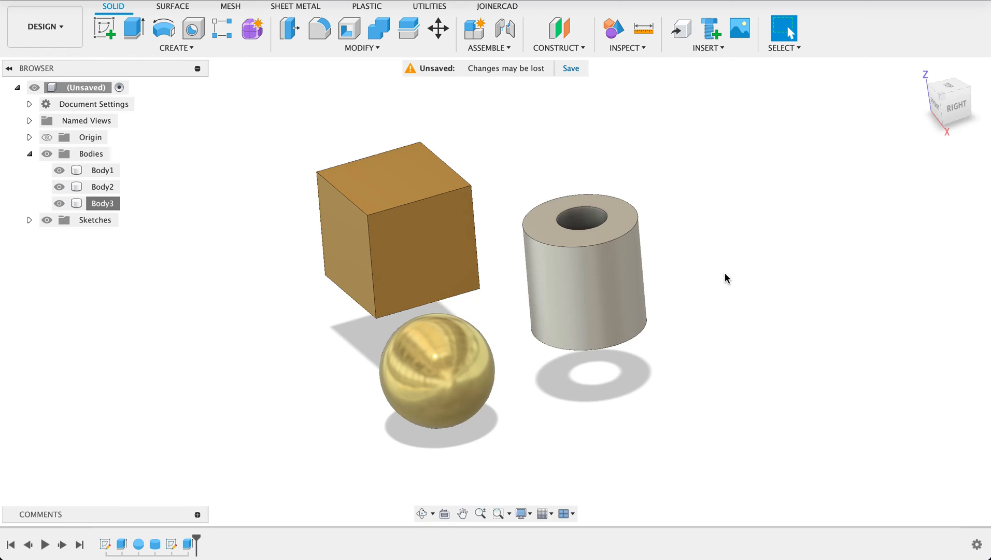
{"action": "left_click", "coordinate": [624, 47]}
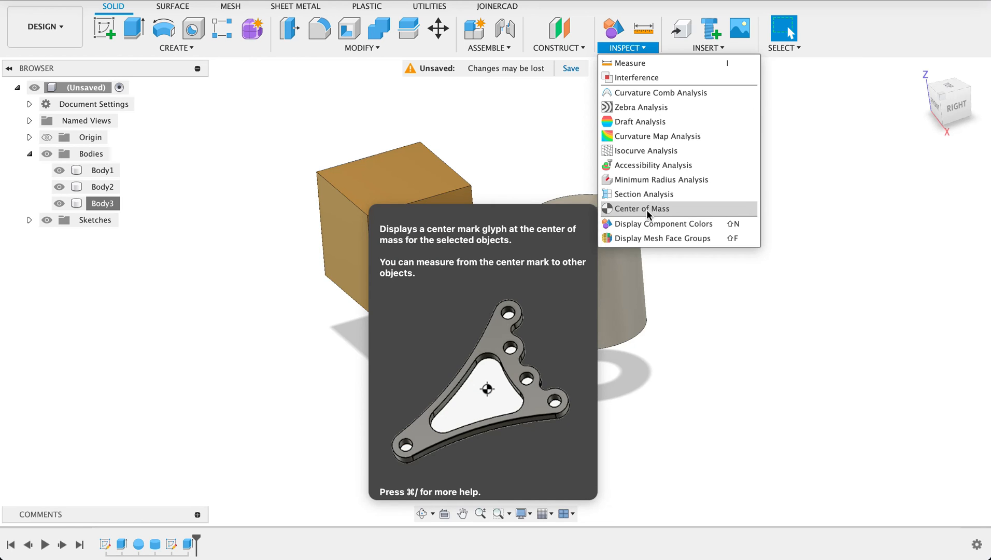
{"action": "left_click", "coordinate": [648, 210]}
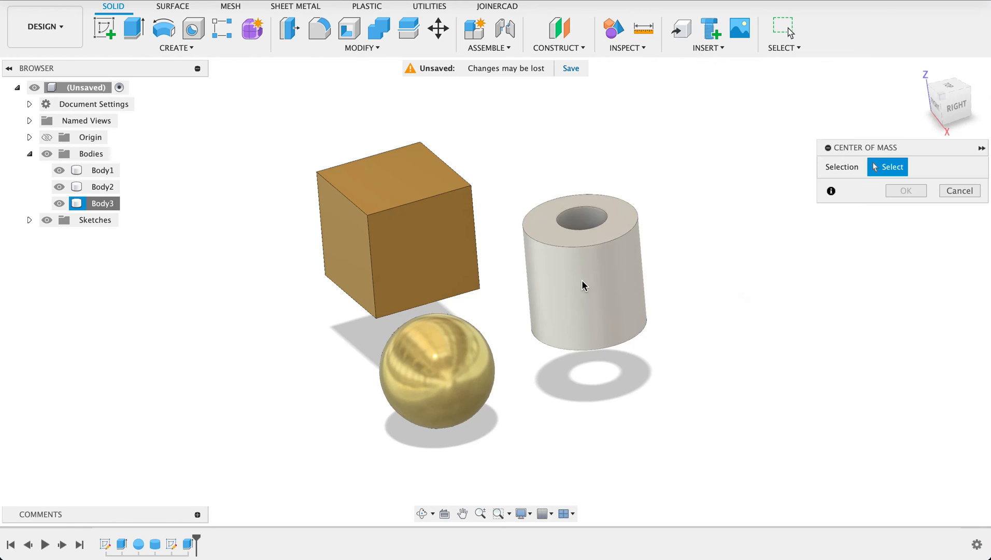
{"action": "left_click", "coordinate": [592, 310]}
{"action": "left_click", "coordinate": [905, 191]}
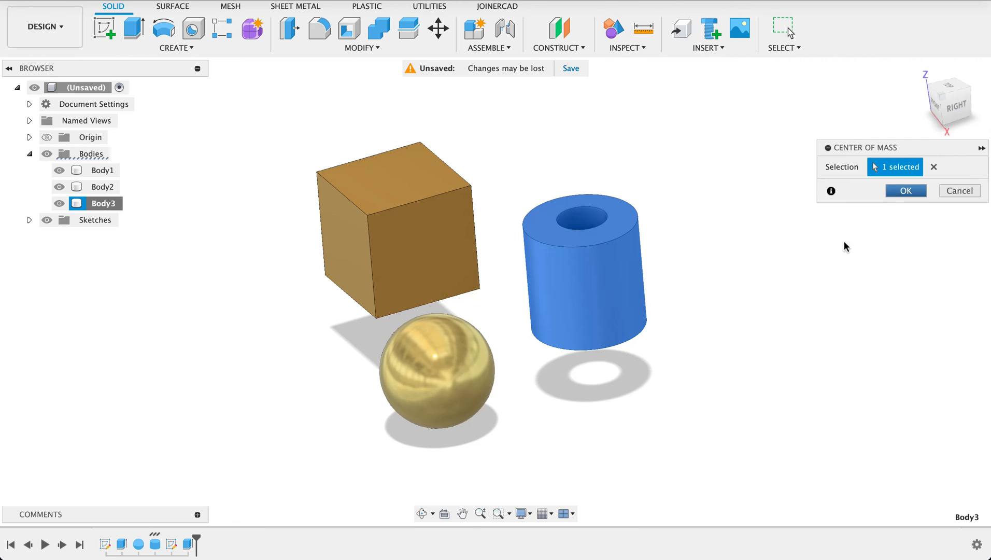
{"action": "middle_click_drag", "start_coordinate": [767, 258], "coordinate": [732, 228], "text": "shift"}
{"action": "scroll", "coordinate": [674, 340], "scroll_direction": "up", "scroll_amount": 5}
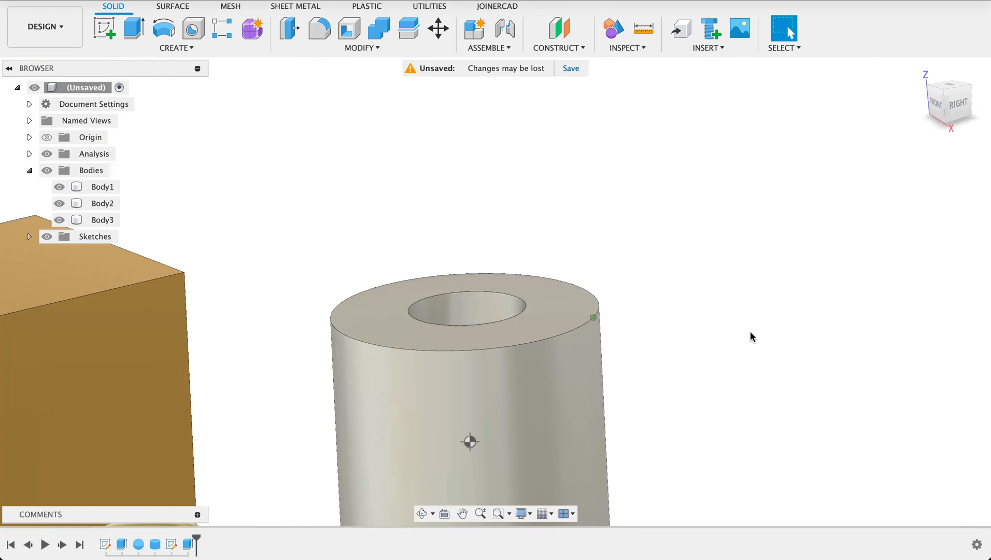
{"action": "scroll", "coordinate": [750, 330], "scroll_direction": "down", "scroll_amount": 3}
{"action": "middle_click_drag", "start_coordinate": [734, 387], "coordinate": [881, 200]}
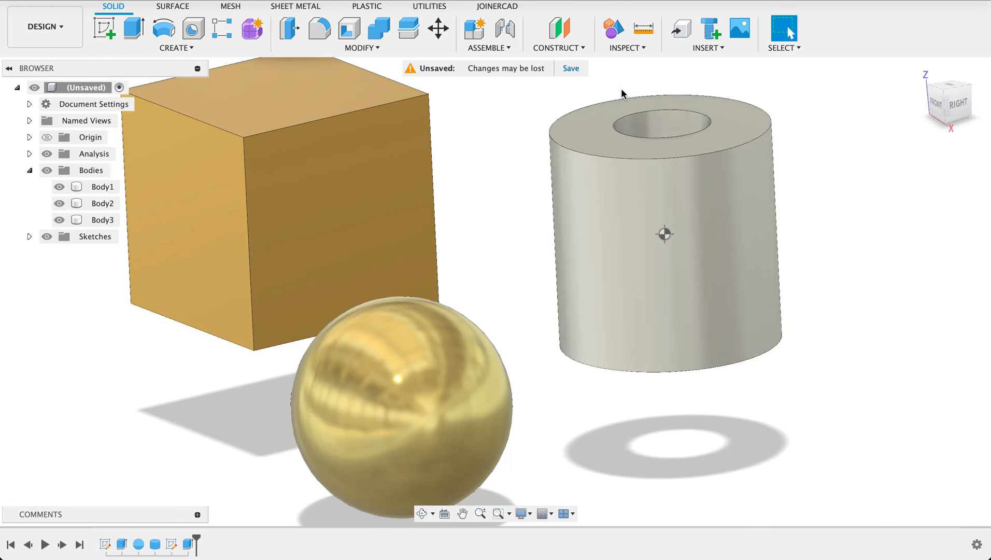